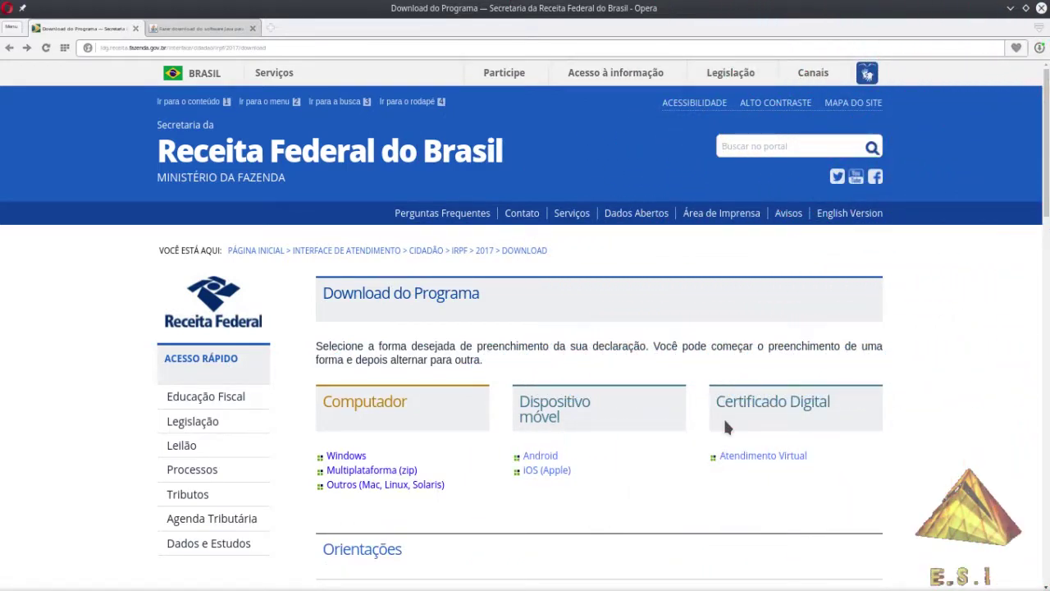
Scroll over the IRPF 2017 Download do Programa options: Windows, Multiplataforma and Outros.
scroll(723, 418, down, 3)
scroll(698, 416, up, 2)
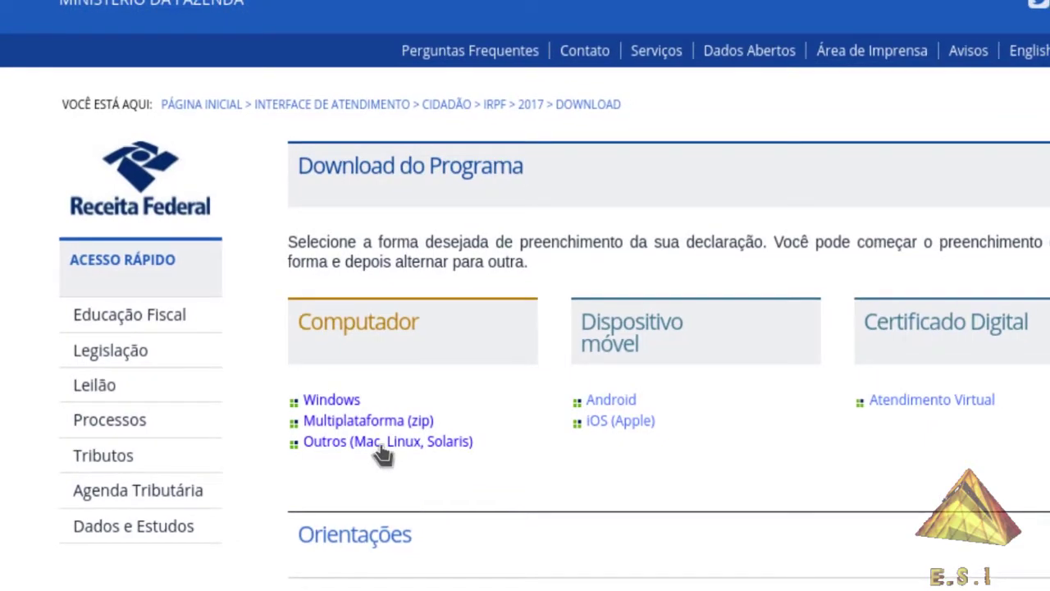
Open the 'Outros (Mac, Linux, Solaris)' download options, then switch to Dolphin.
click(381, 442)
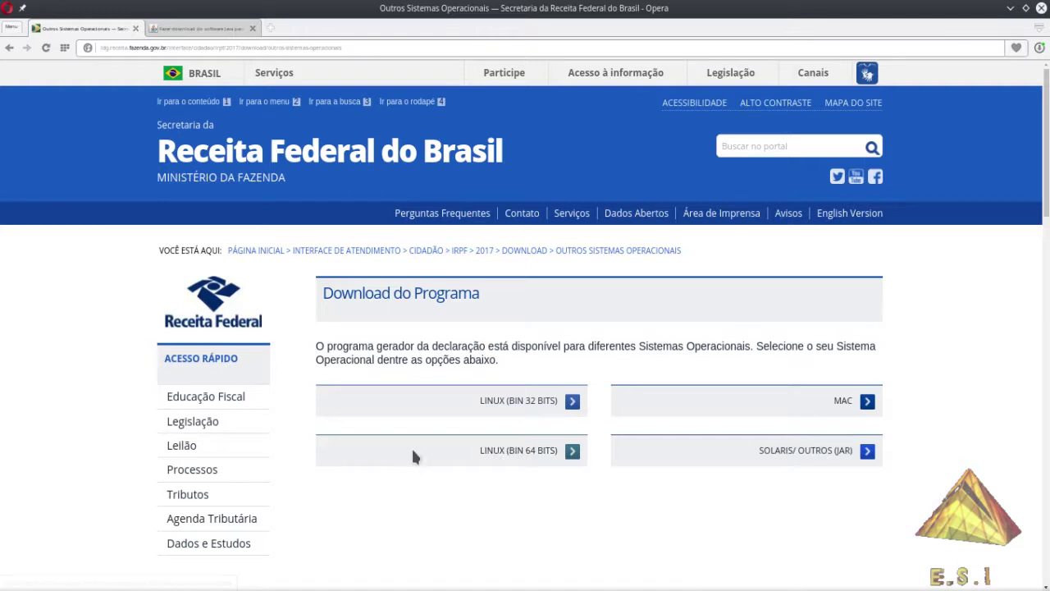
key(alt+Tab)
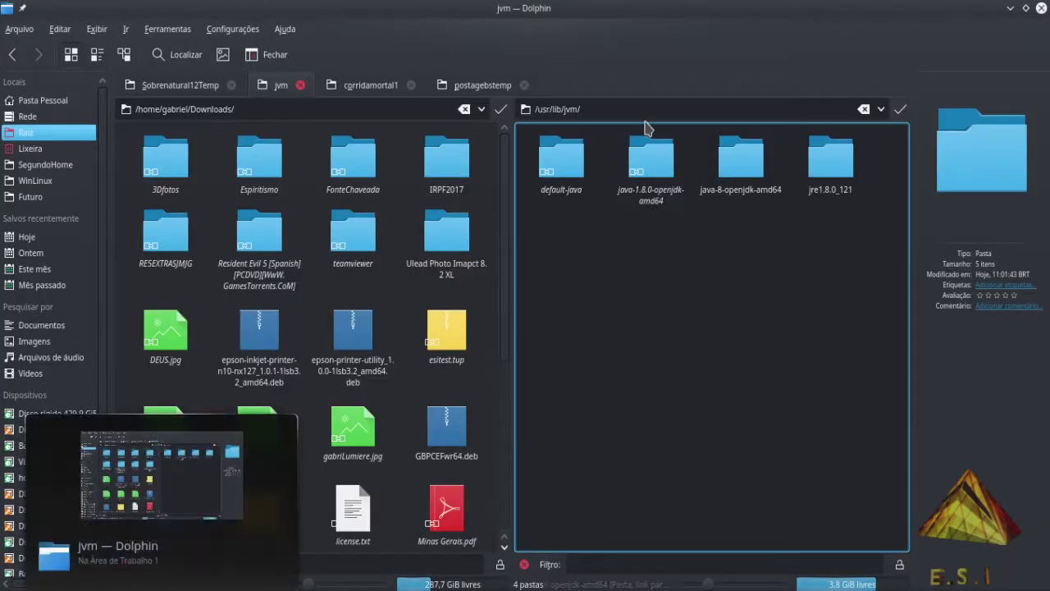
Select the java-8-openjdk-amd64 folder in /usr/lib/jvm to view its details.
mouse_move(652, 201)
click(722, 173)
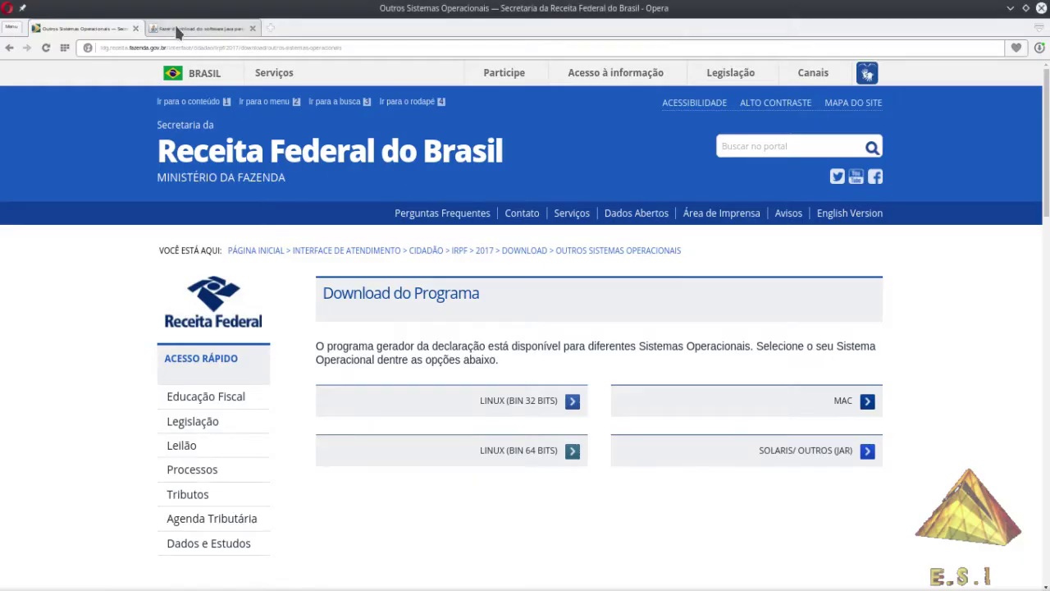
On the Java for Linux downloads page, open the Linux 'Instruções' link.
click(174, 25)
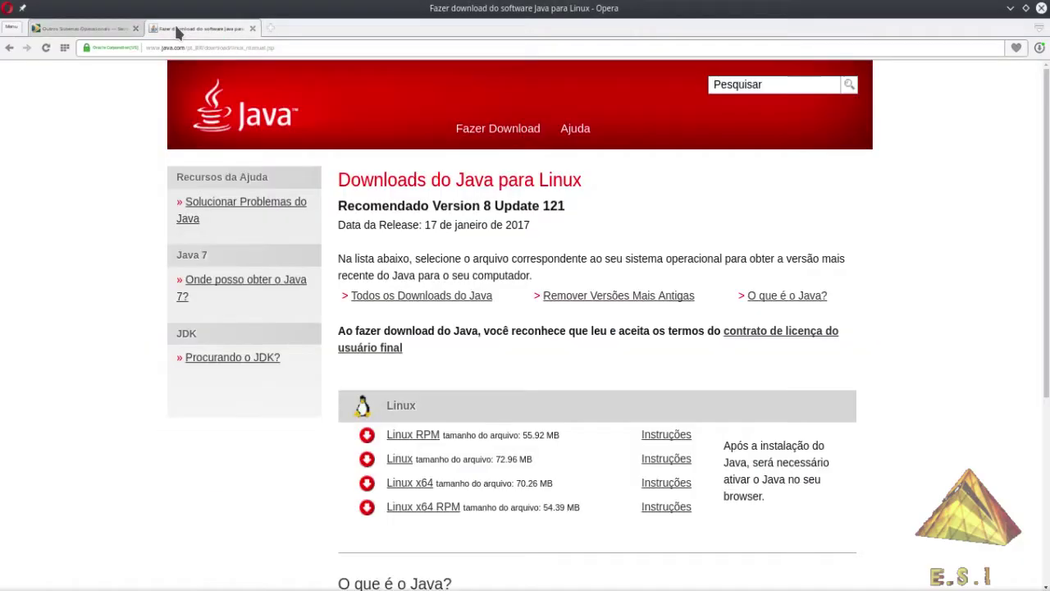
scroll(519, 303, down, 2)
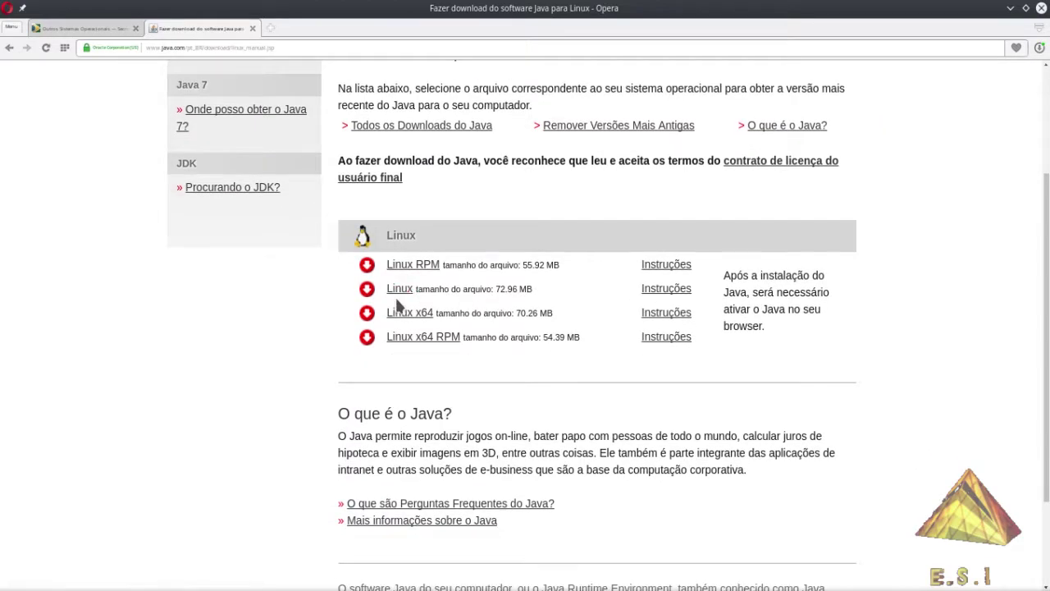
scroll(443, 357, down, 1)
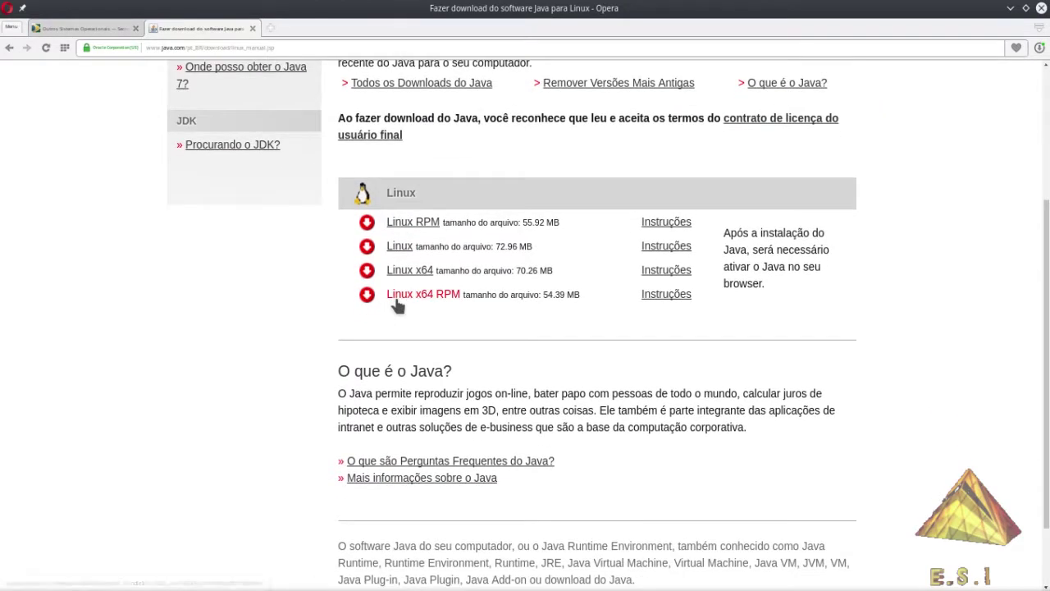
click(674, 249)
Scroll through the 32-bit Java for Linux installation article and back to the top.
scroll(674, 250, down, 3)
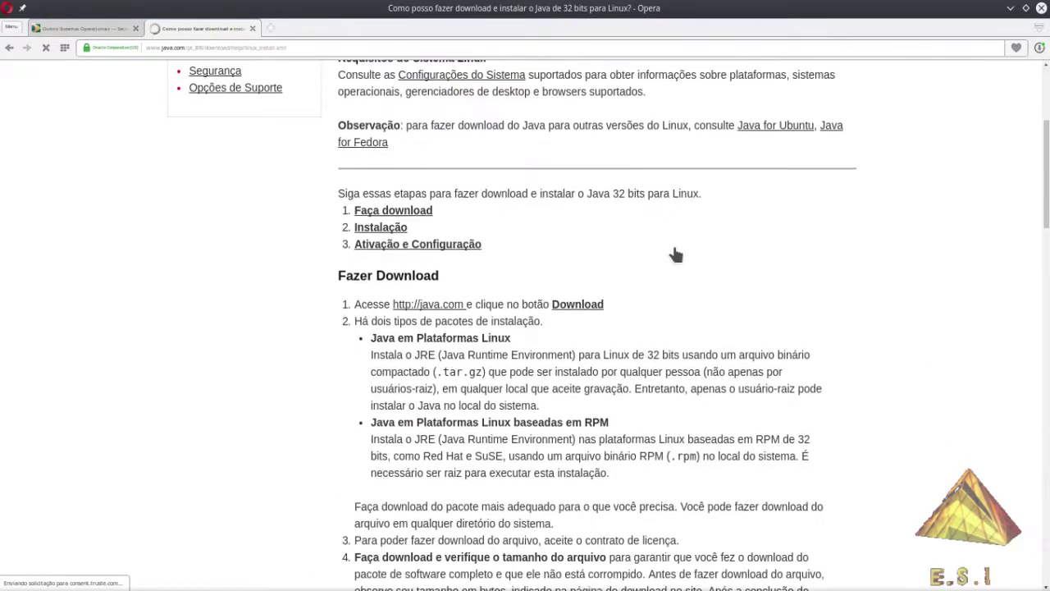
scroll(674, 250, down, 3)
scroll(674, 251, down, 3)
scroll(675, 254, down, 3)
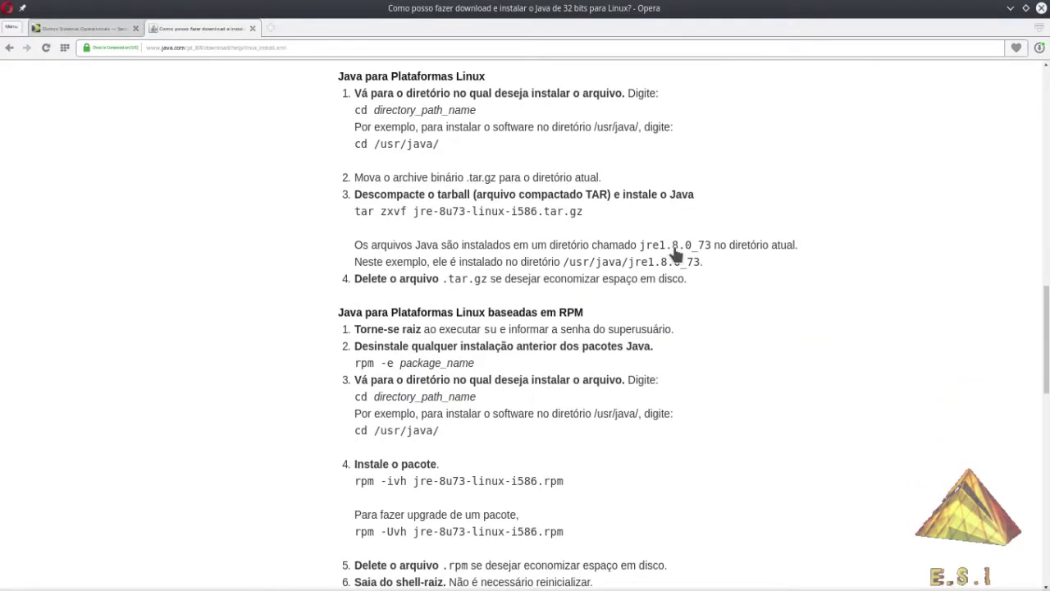
scroll(676, 255, down, 3)
scroll(676, 255, down, 2)
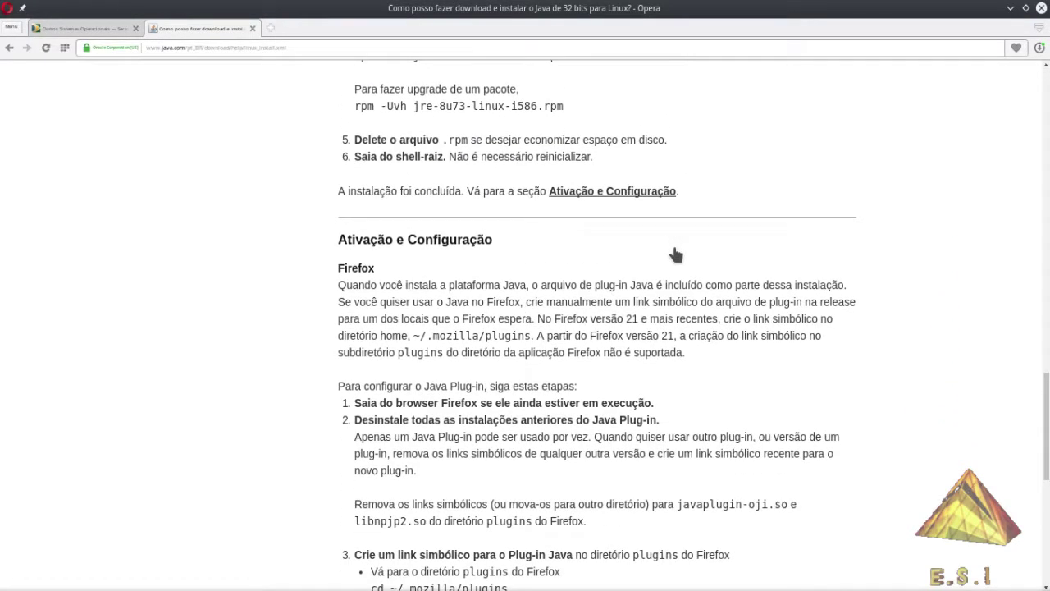
scroll(675, 254, down, 3)
scroll(674, 254, down, 3)
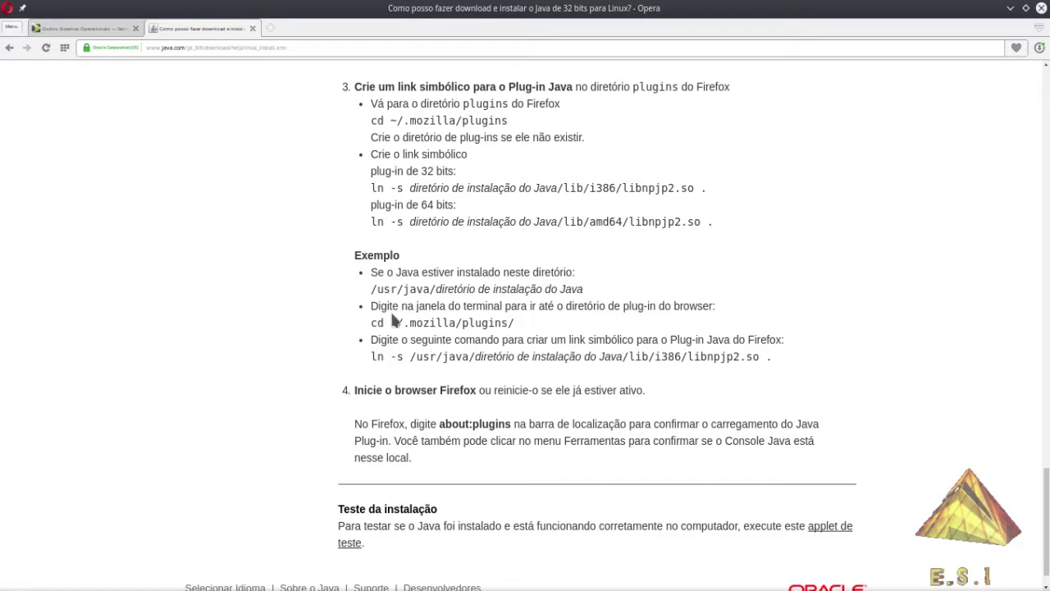
scroll(390, 311, down, 1)
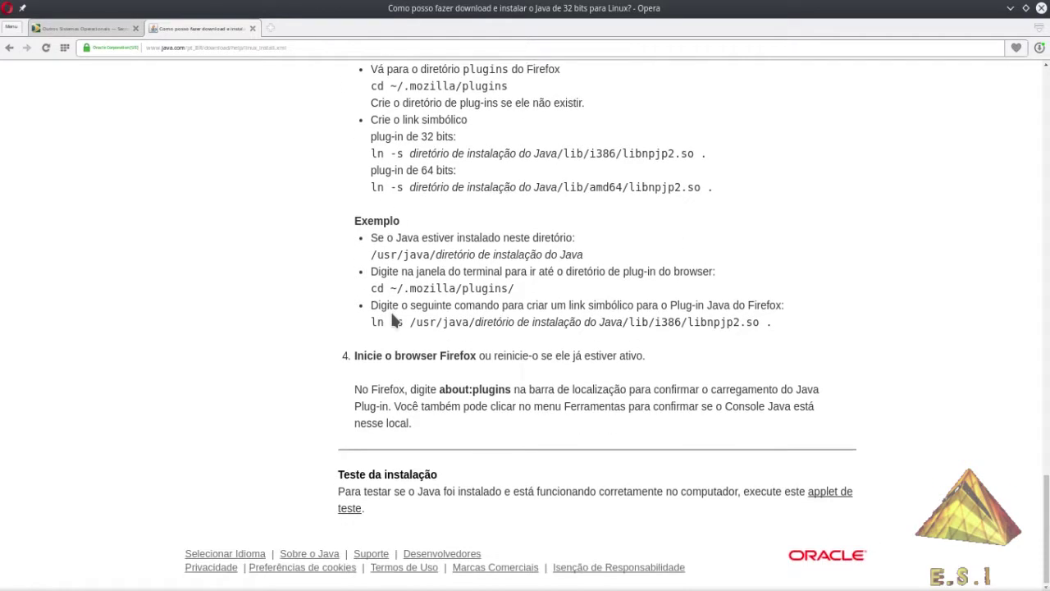
scroll(391, 312, up, 3)
scroll(391, 312, up, 4)
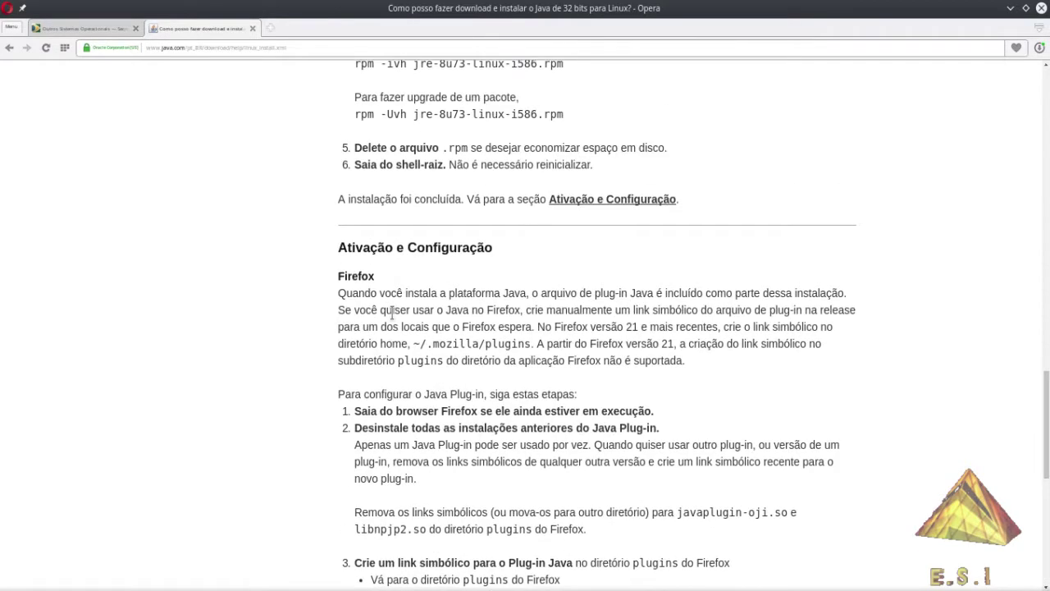
scroll(391, 313, up, 3)
scroll(392, 313, up, 3)
scroll(392, 313, up, 2)
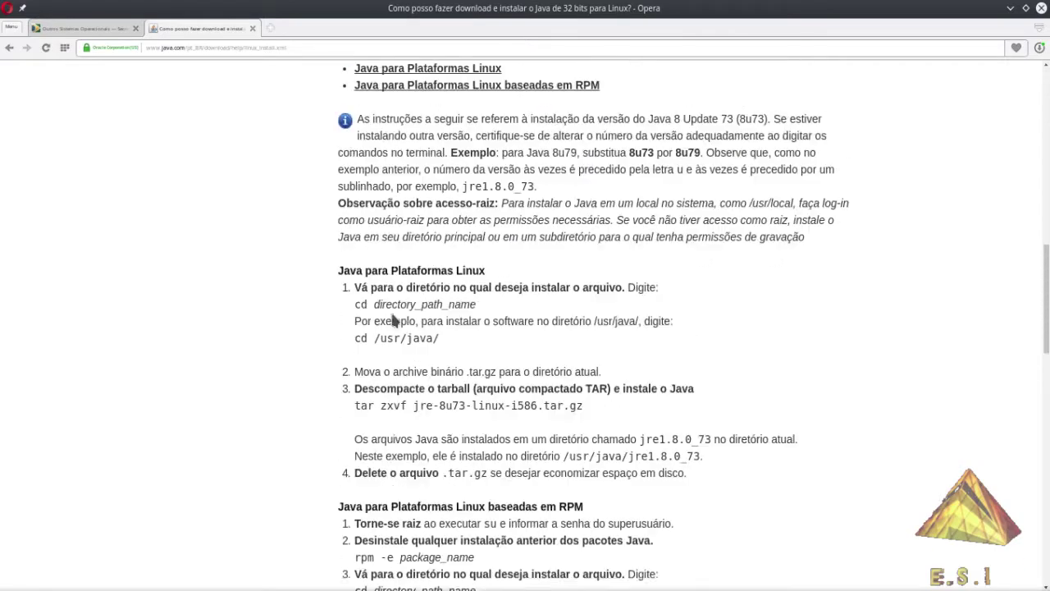
scroll(391, 313, up, 4)
scroll(391, 312, up, 4)
scroll(391, 313, up, 4)
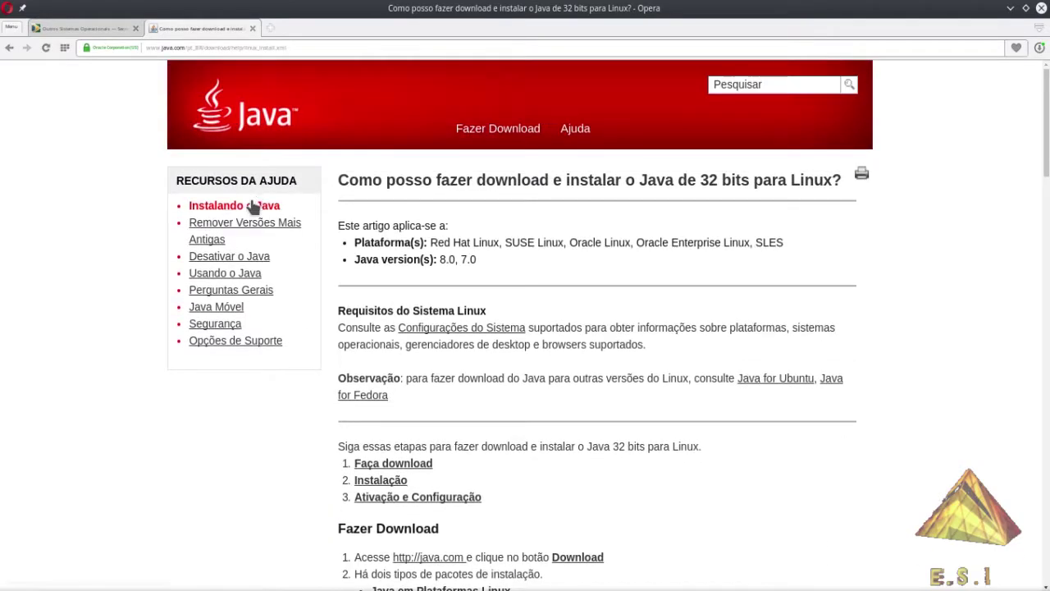
Return to the Receita Federal download choices and open the 'Multiplataforma (zip)' page.
click(84, 30)
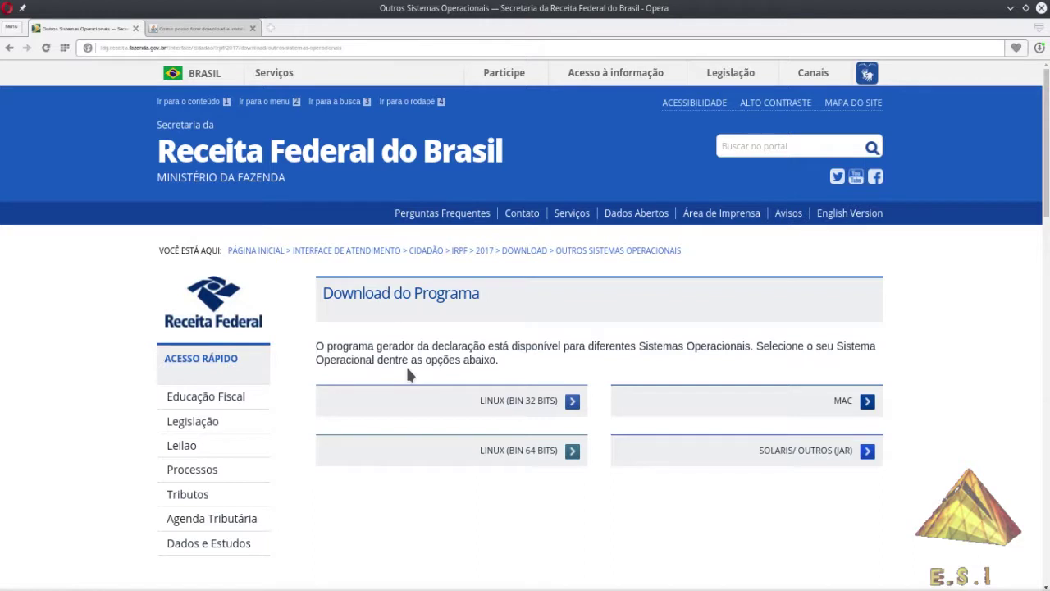
click(8, 50)
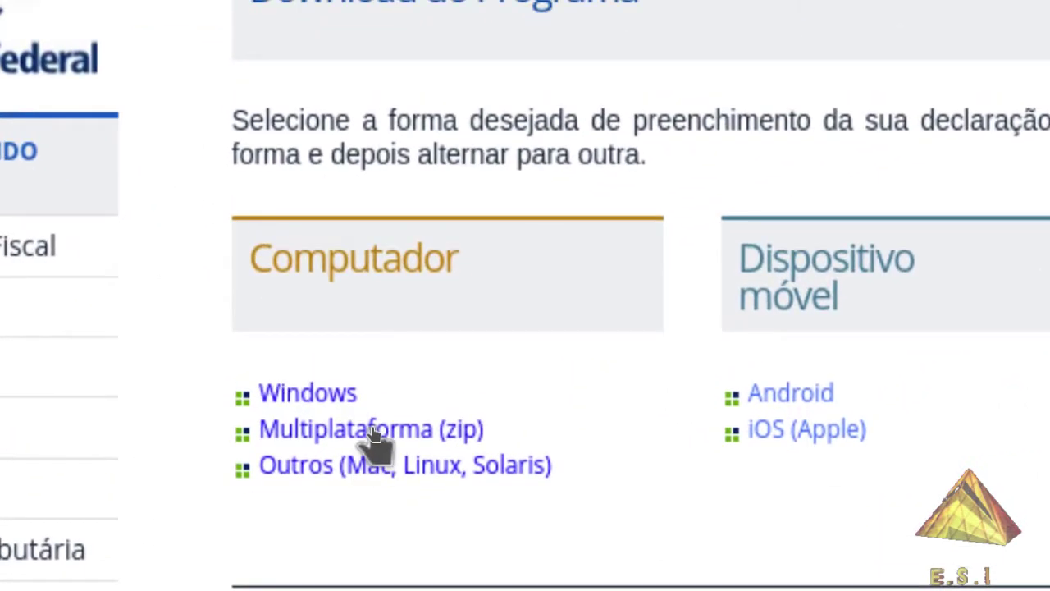
click(373, 431)
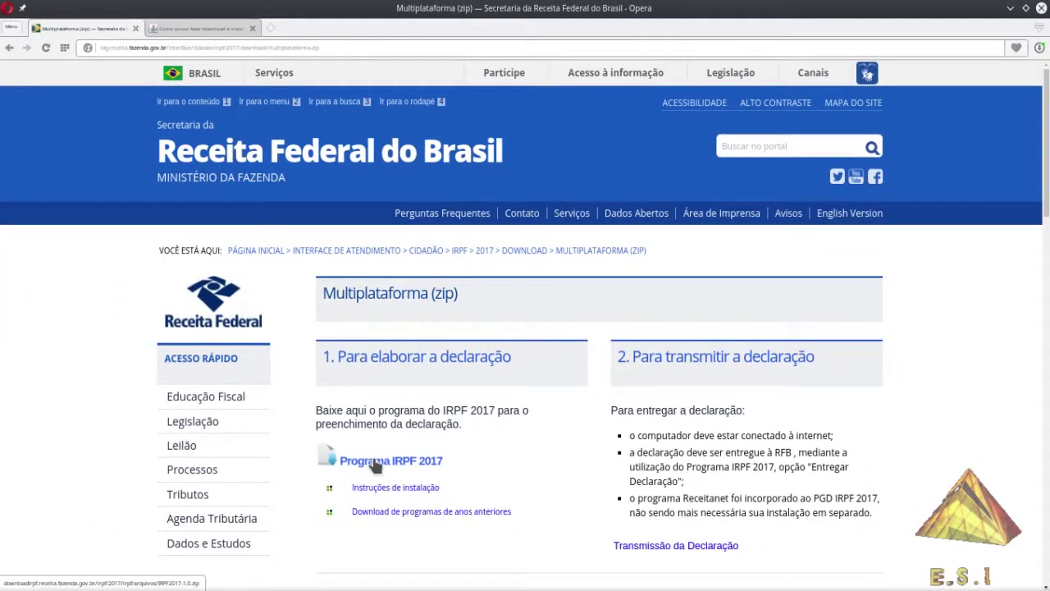
In Dolphin's Downloads, select IRPF2017-1.0.zip and bring up its context menu.
click(376, 465)
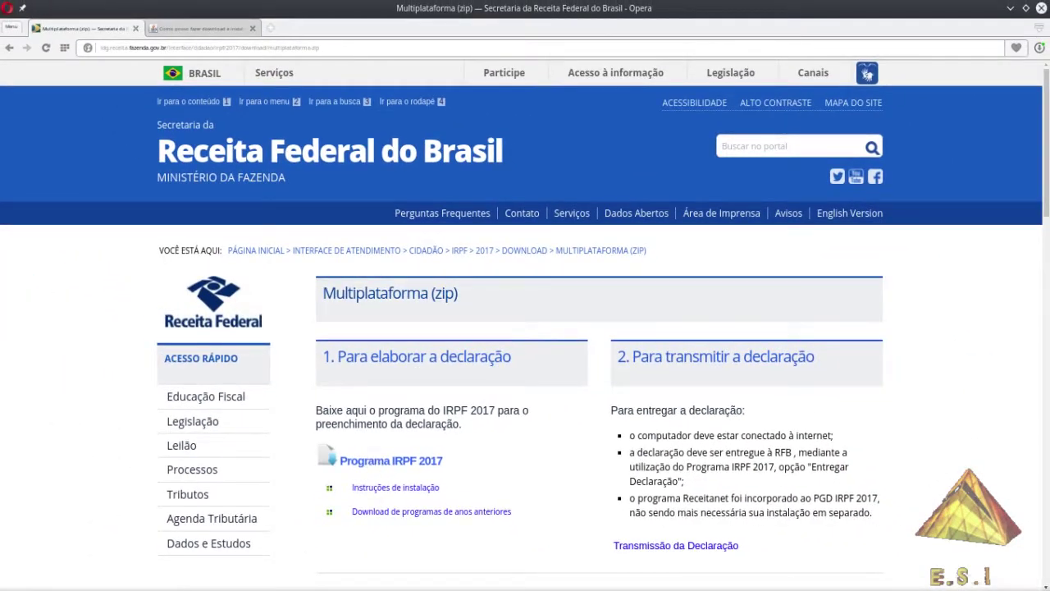
key(alt+Tab)
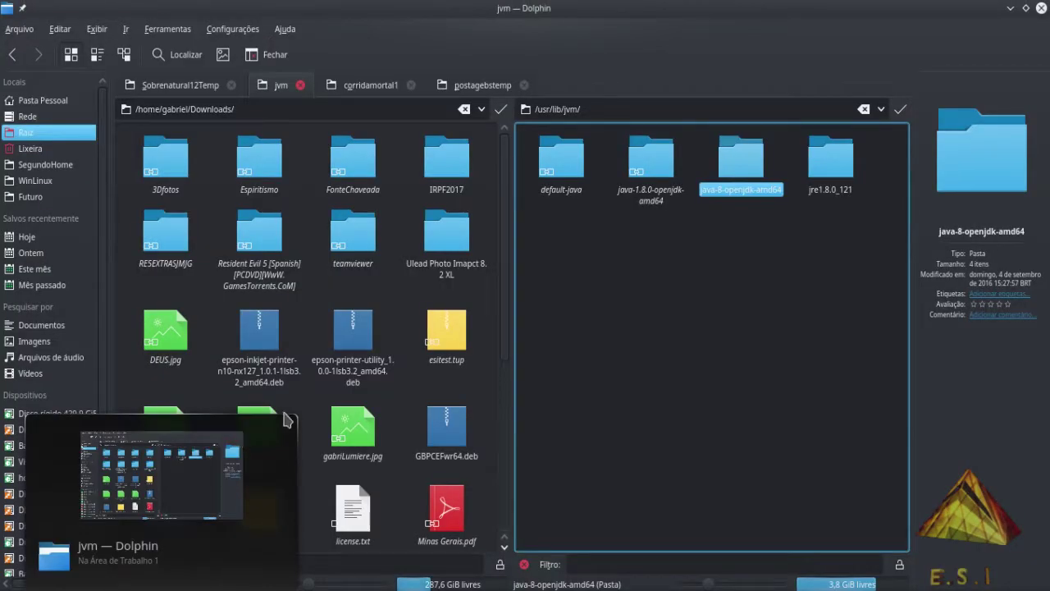
scroll(328, 402, down, 1)
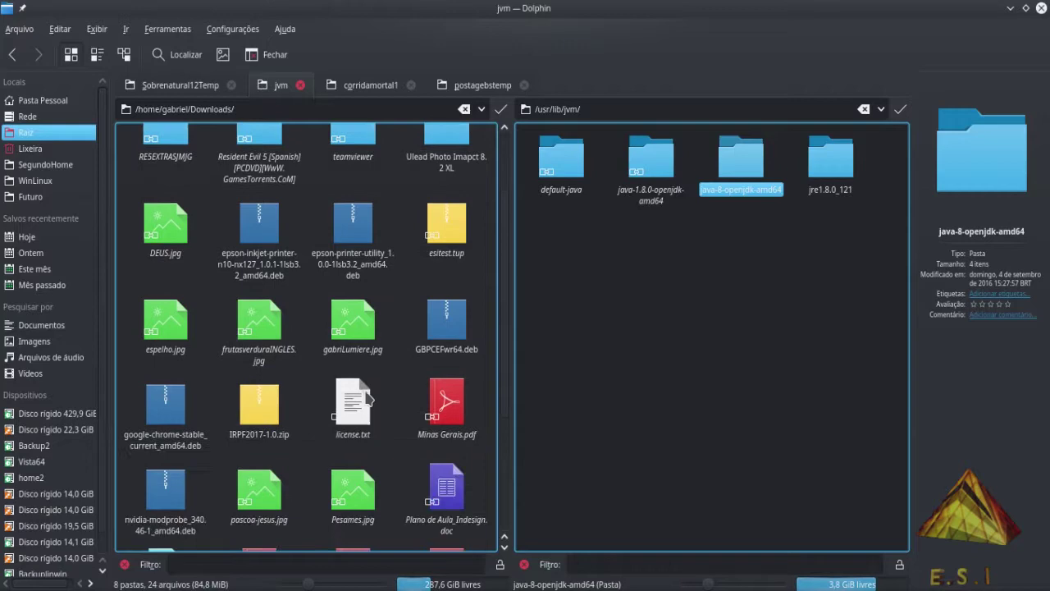
click(277, 410)
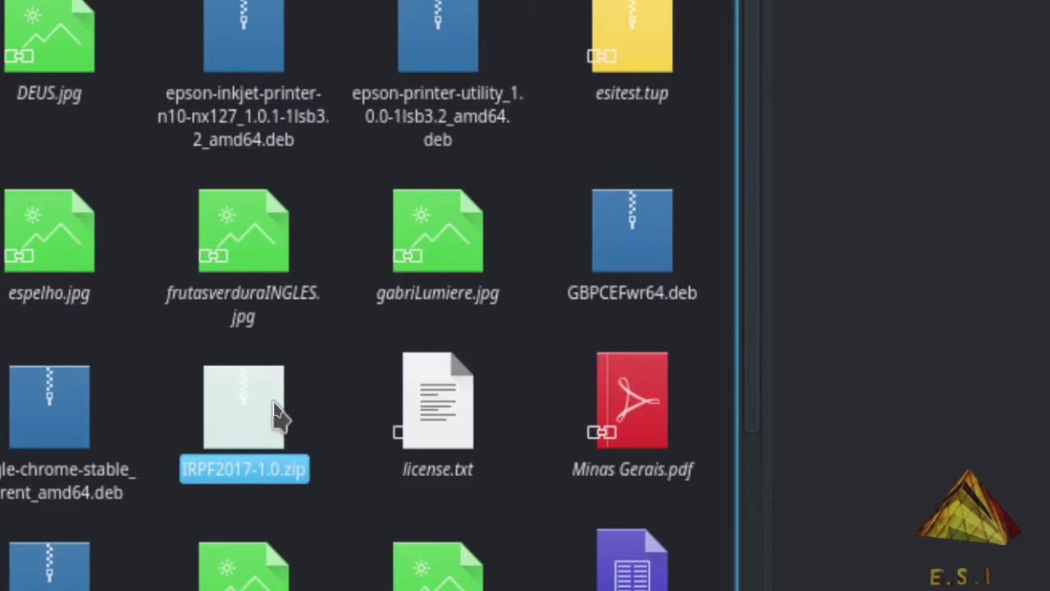
right_click(276, 414)
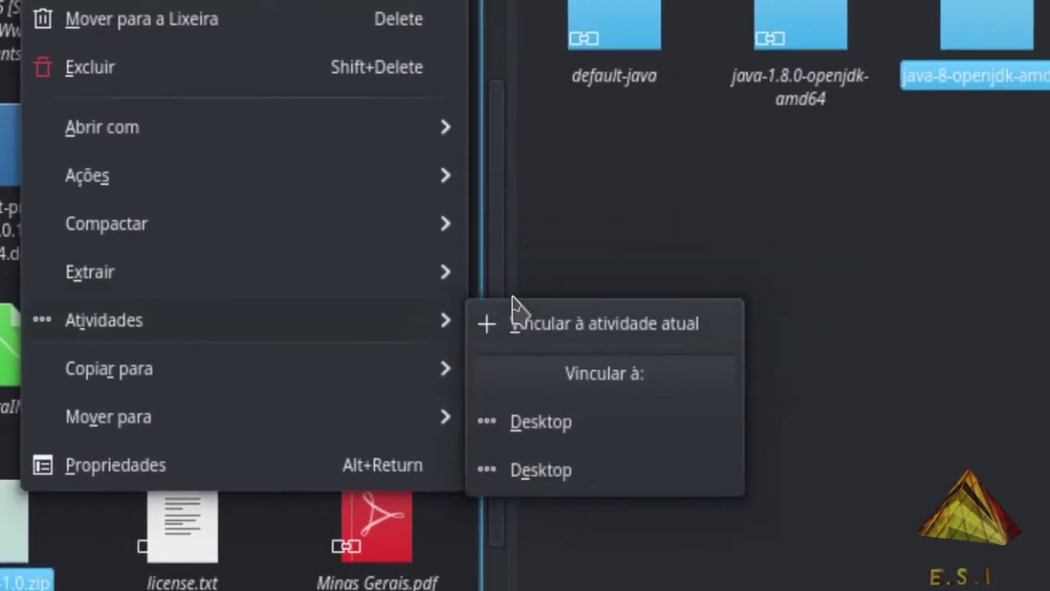
Extract IRPF2017-1.0.zip into Downloads and open the new IRPF2017 folder.
mouse_move(434, 271)
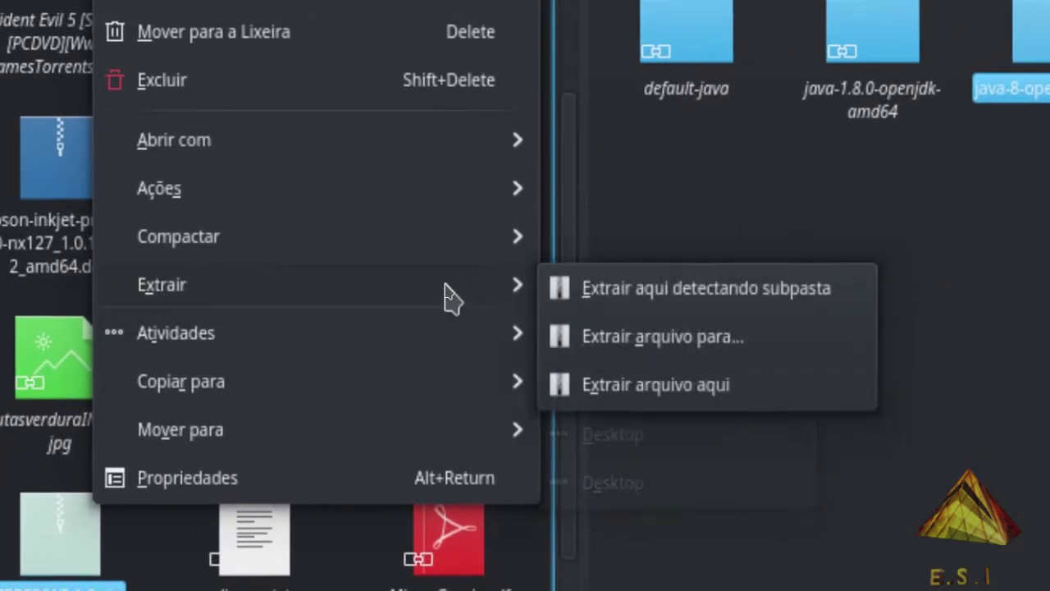
click(514, 299)
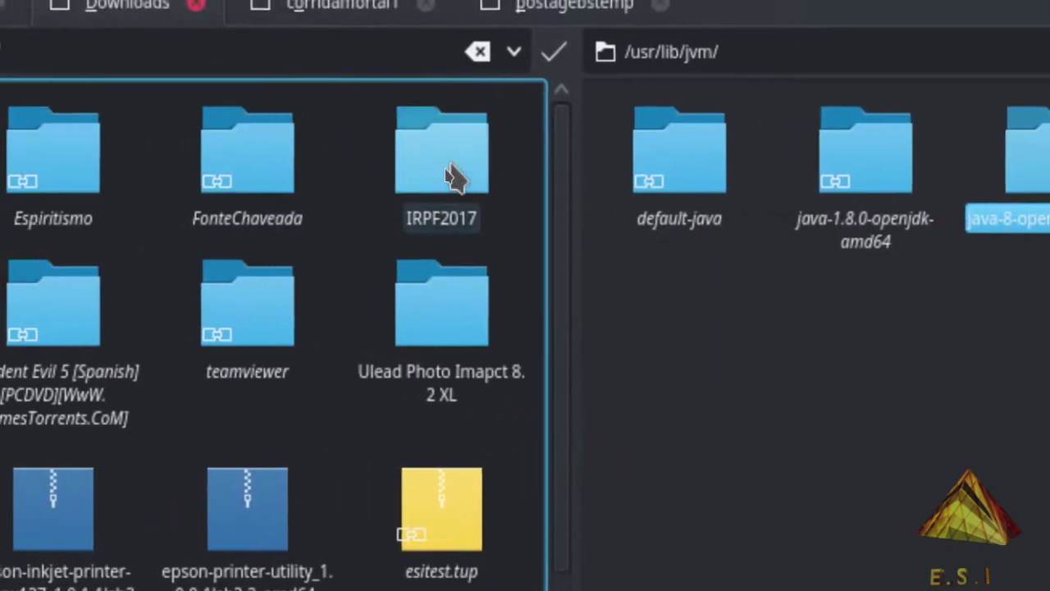
click(439, 180)
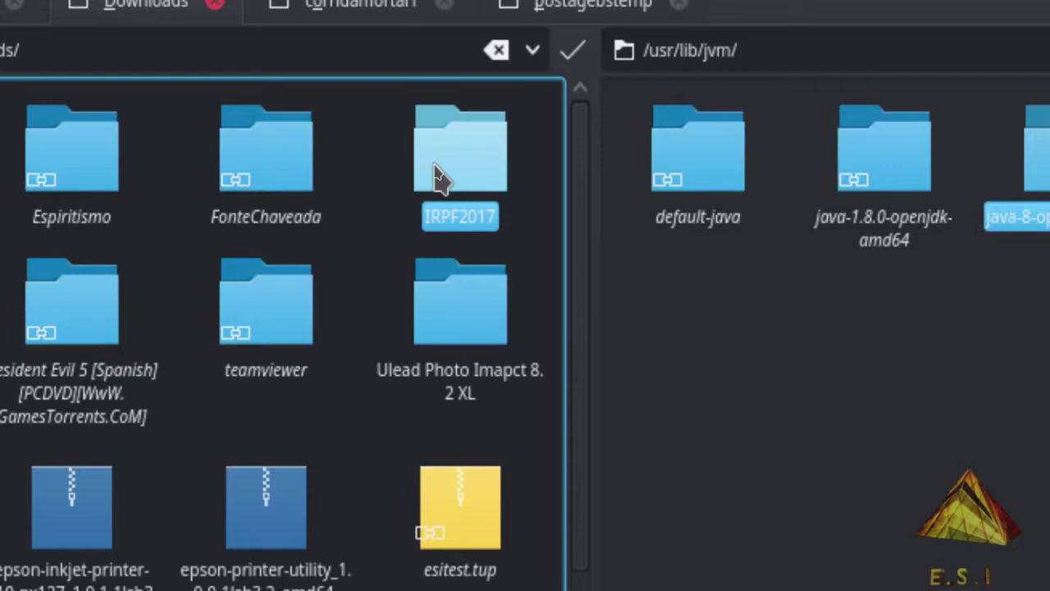
click(437, 175)
mouse_move(437, 175)
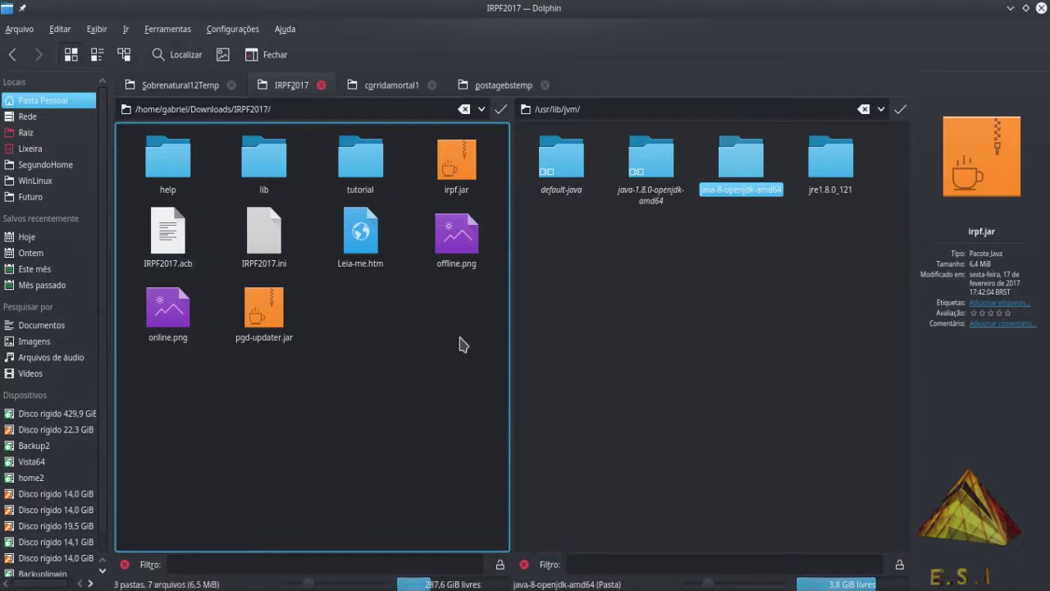
click(461, 161)
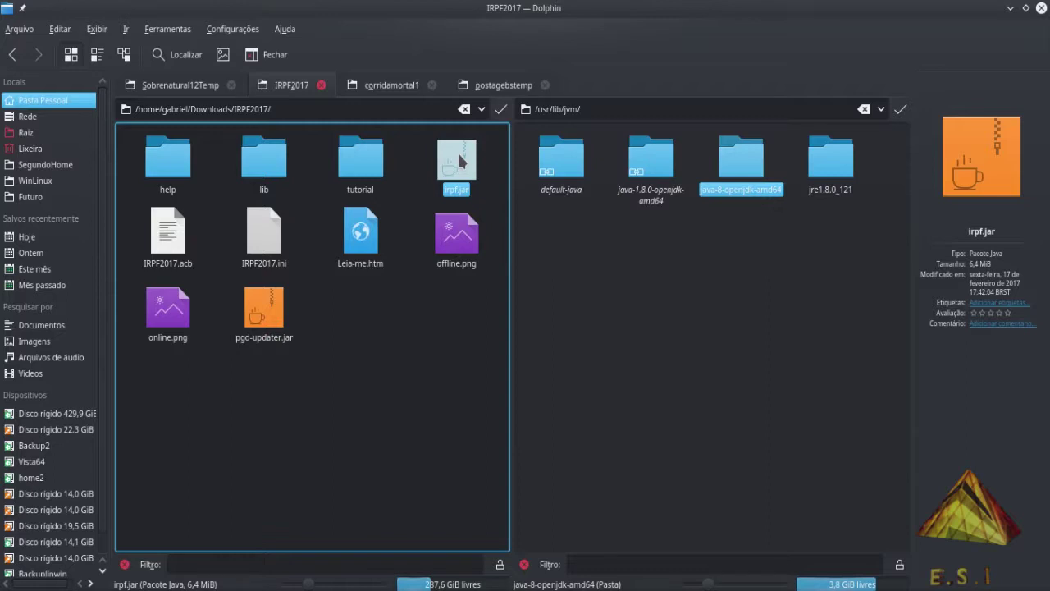
click(461, 161)
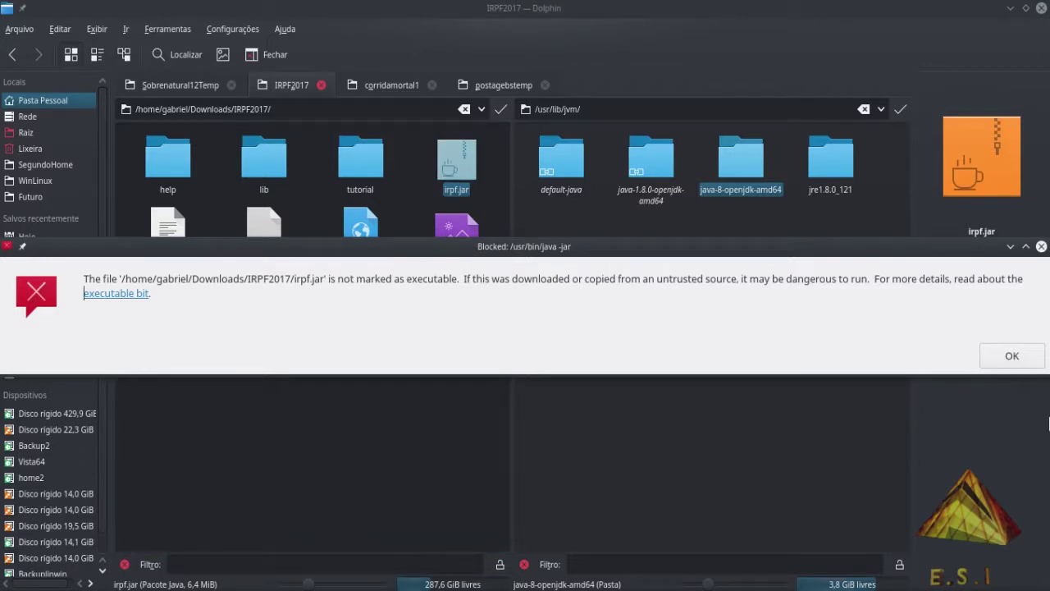
click(1009, 356)
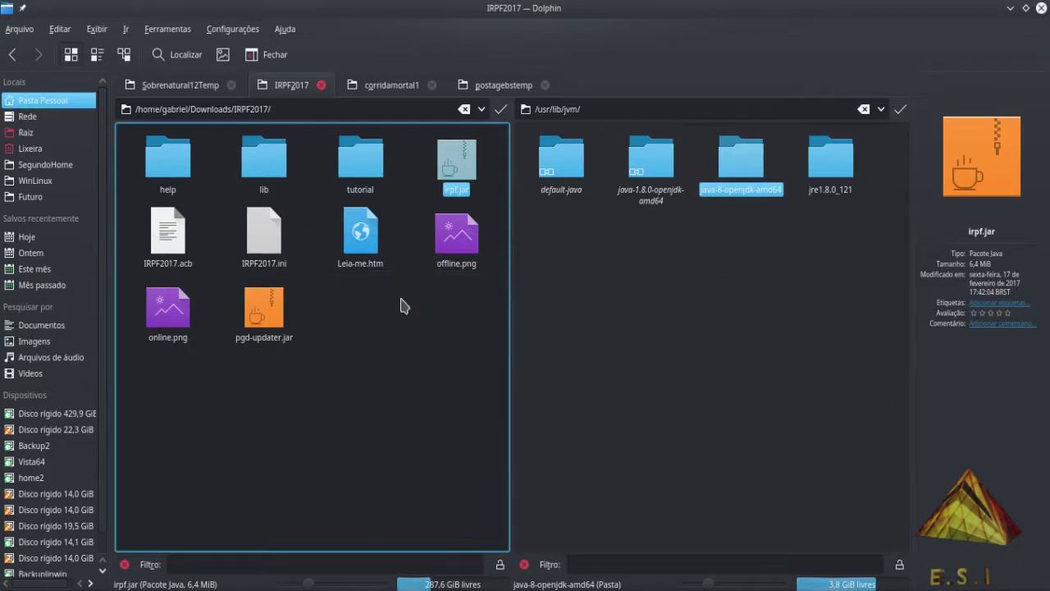
Tick 'É executável' in irpf.jar's Permissões properties, confirm, and launch irpf.jar.
right_click(466, 167)
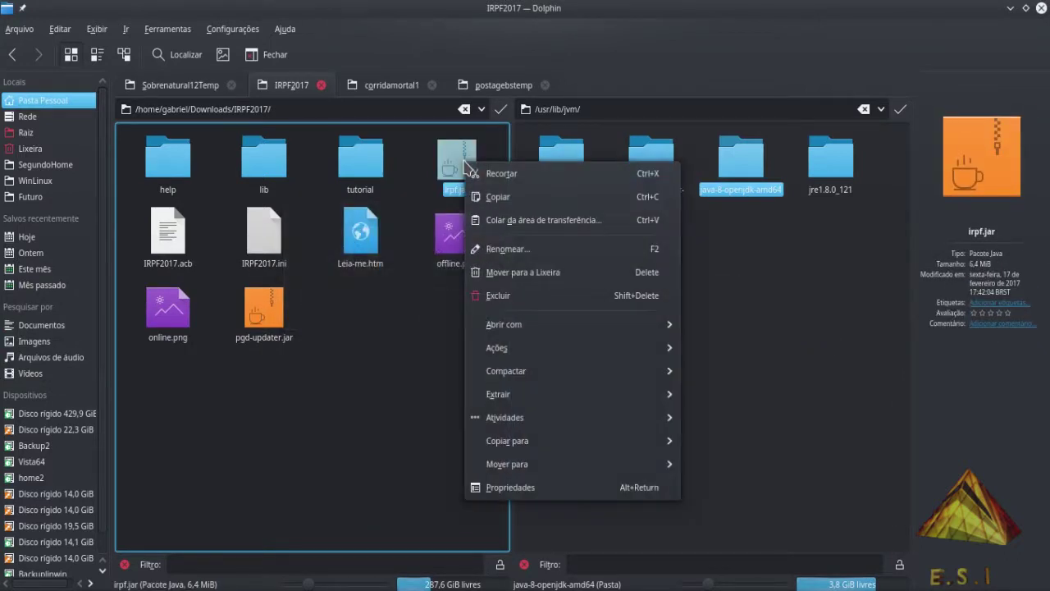
click(533, 487)
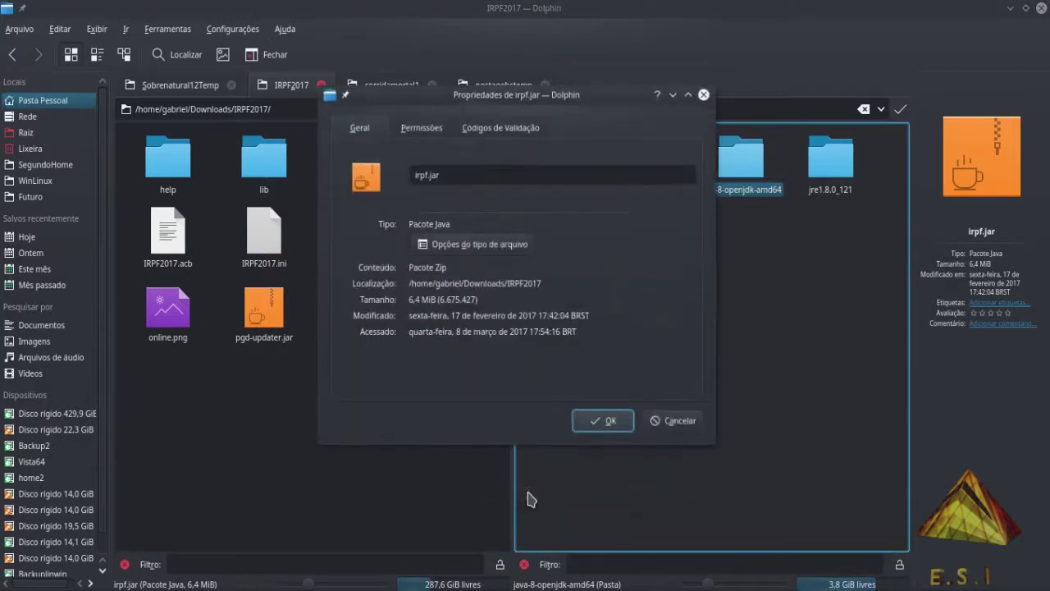
click(422, 128)
click(402, 276)
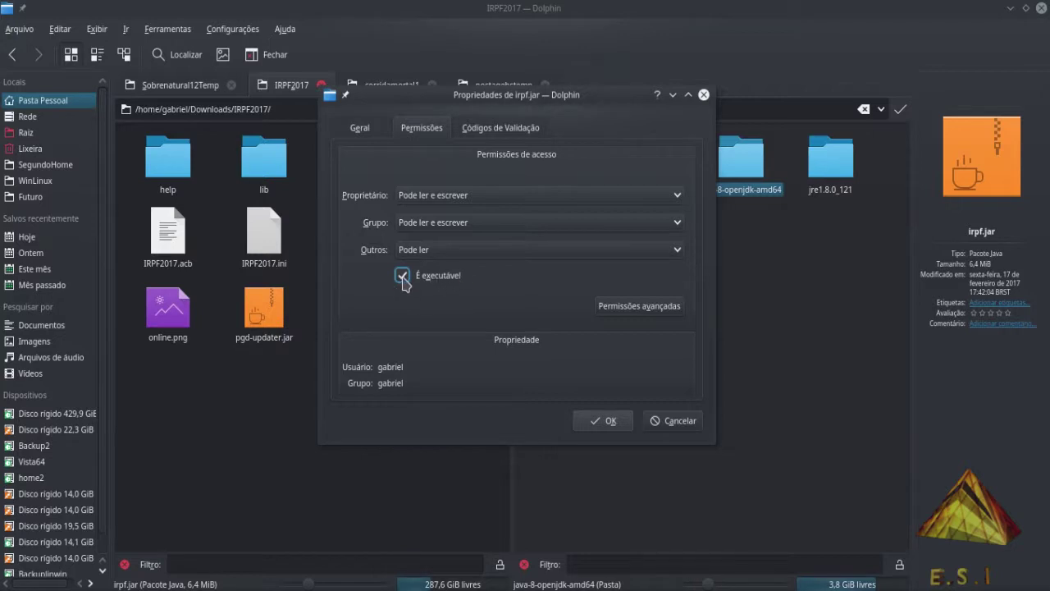
click(587, 418)
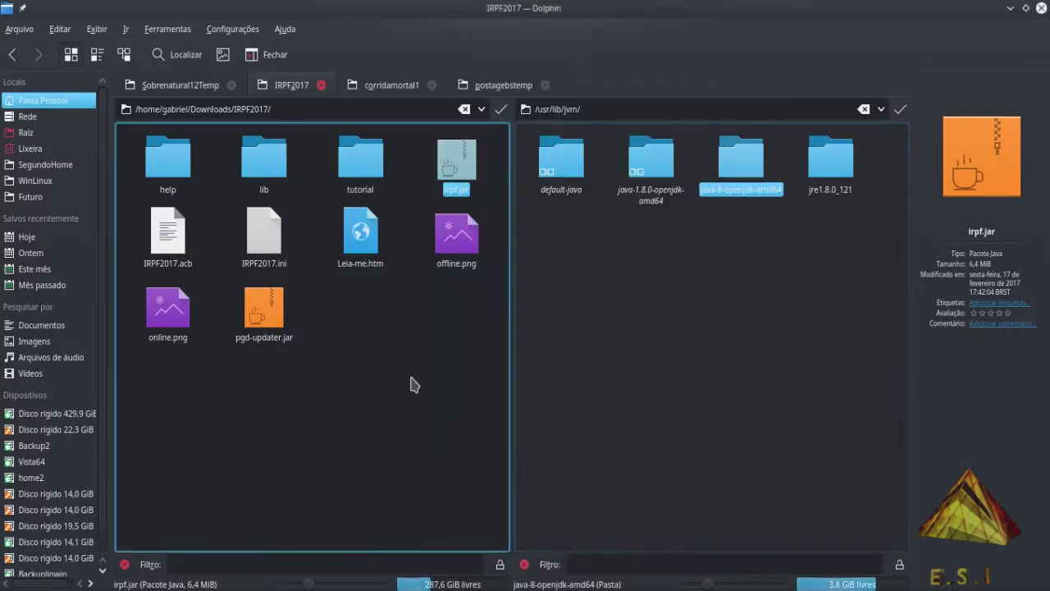
click(457, 164)
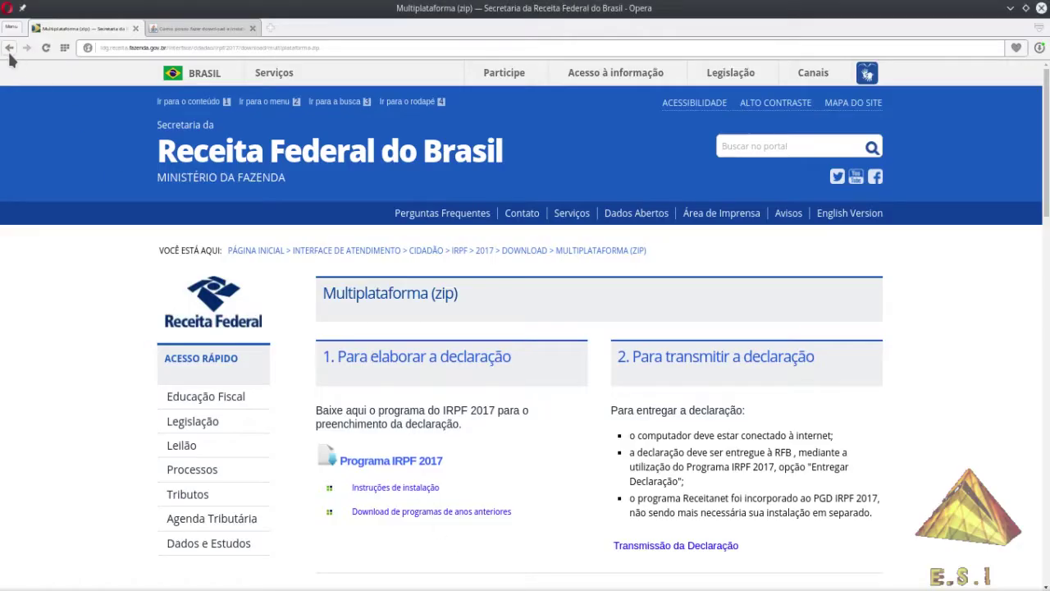
Go back to the IRPF 2017 Download do Programa page and scroll over its options.
click(9, 49)
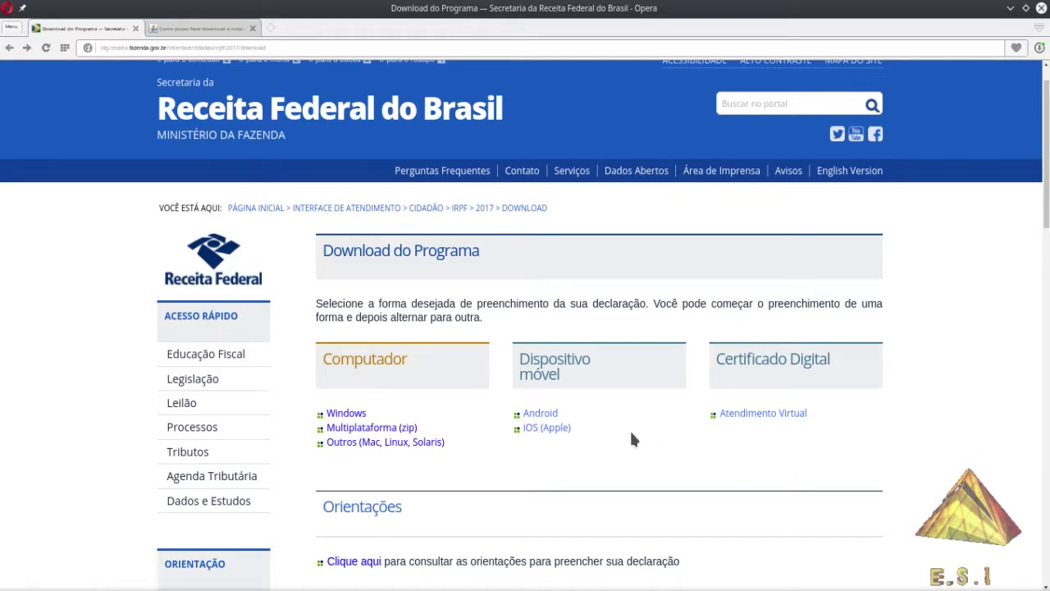
scroll(631, 439, down, 3)
scroll(631, 438, up, 4)
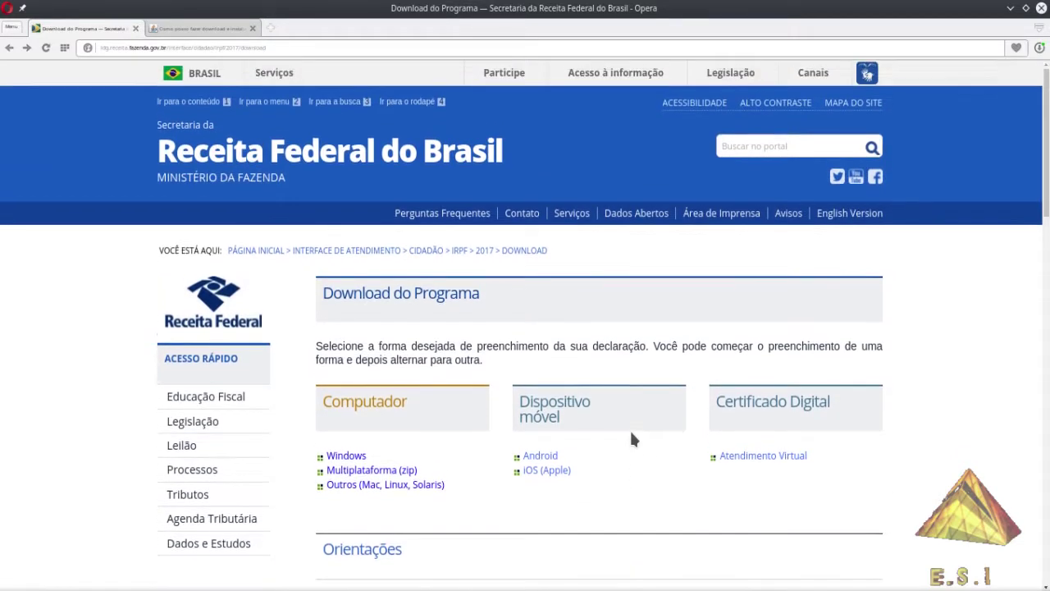